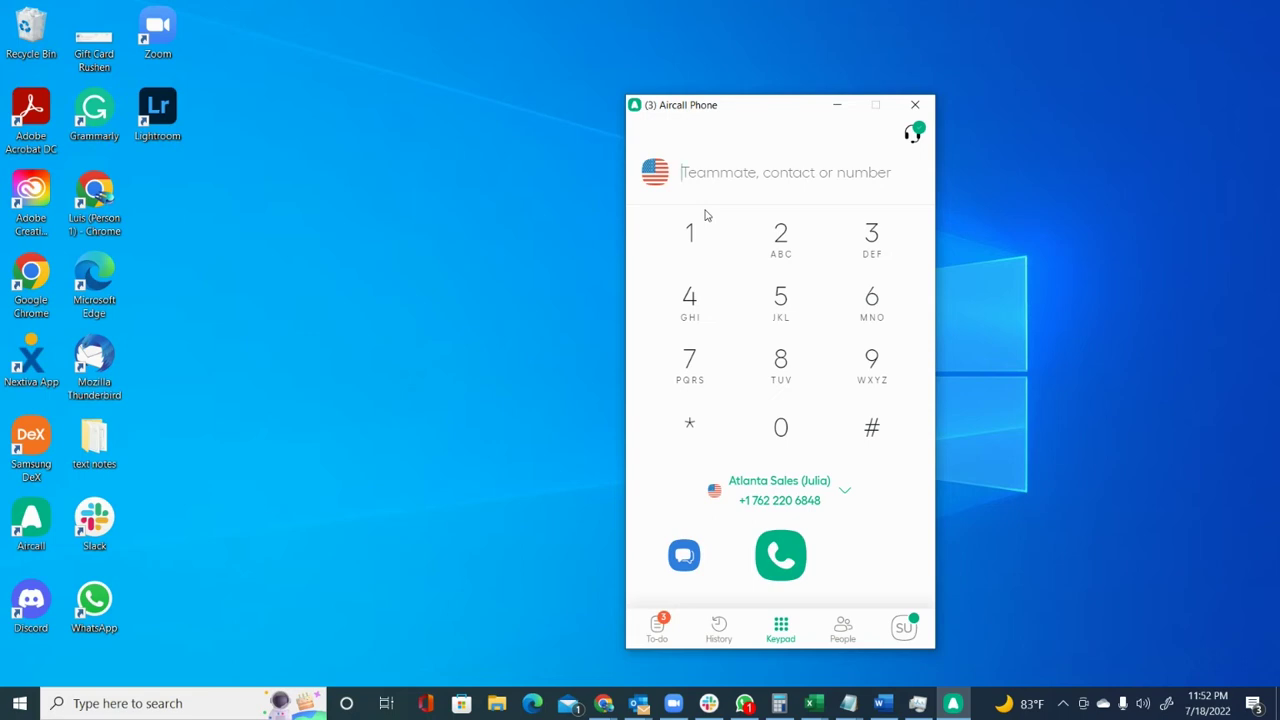
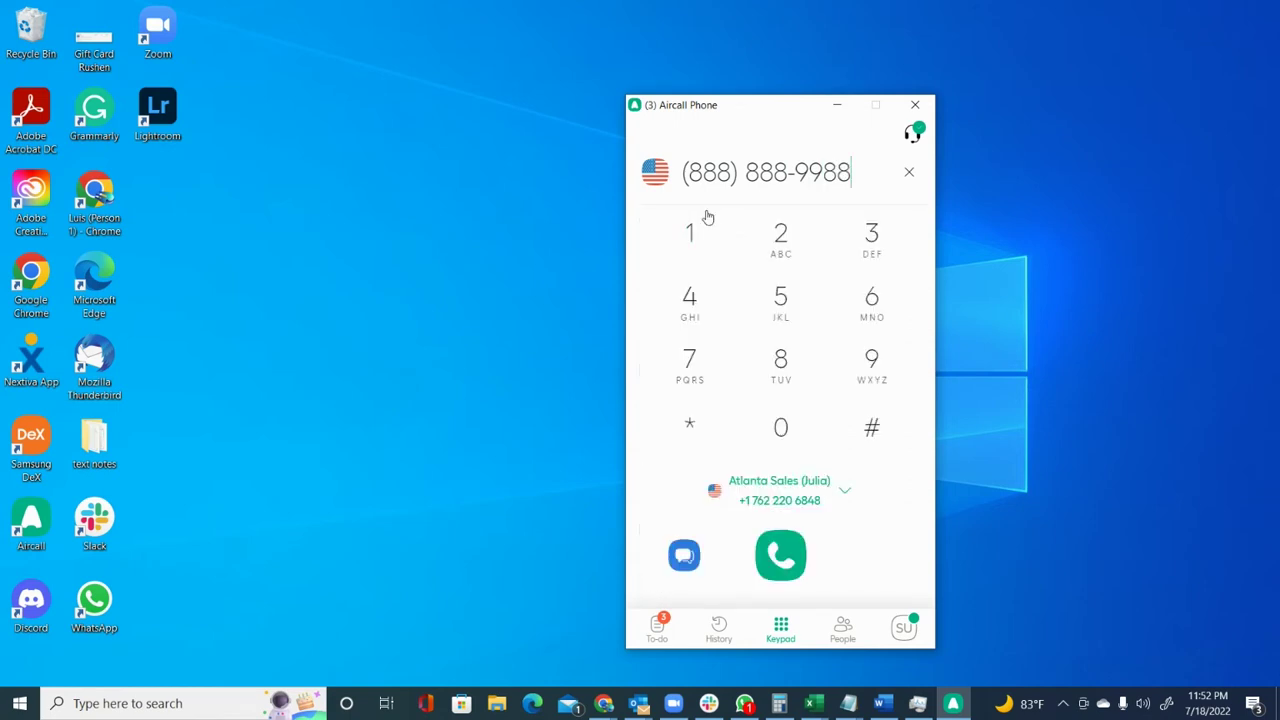
Enter the toll-free destination number in the dialer and bring up the caller-number list.
left_click(840, 492)
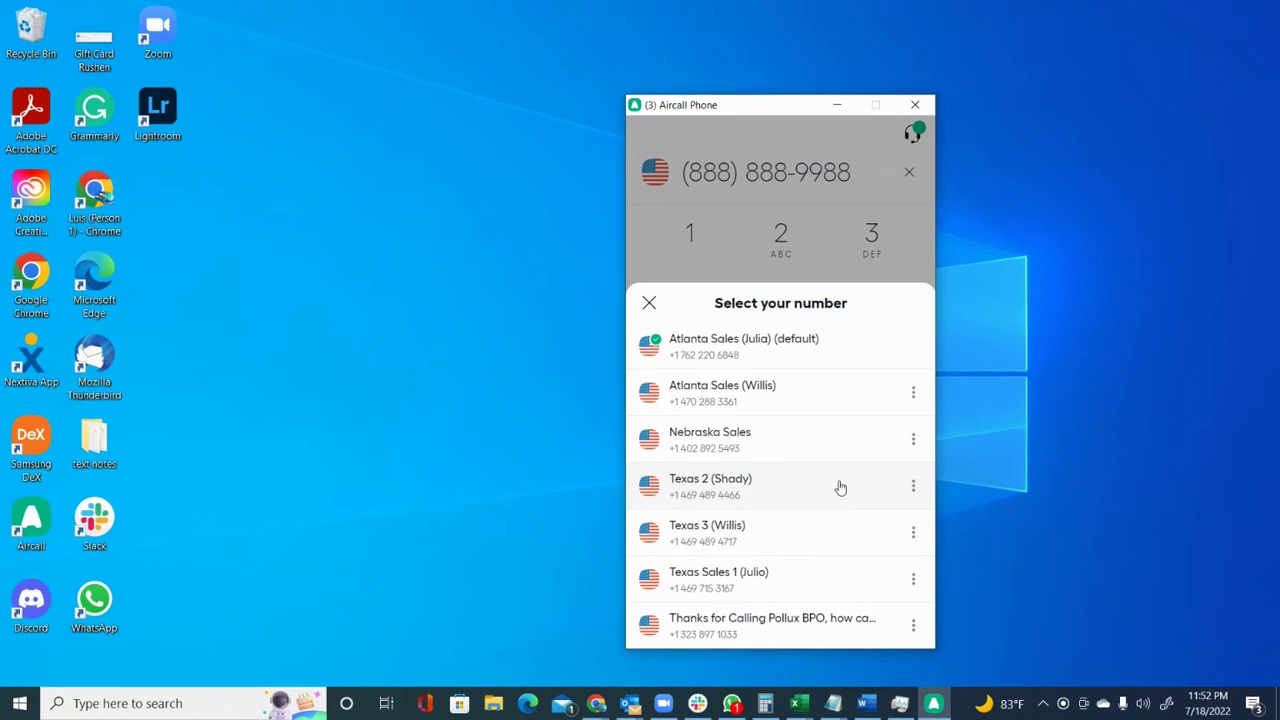
Set the other Atlanta Sales line as the default caller number, then call the number and hang up.
left_click(913, 393)
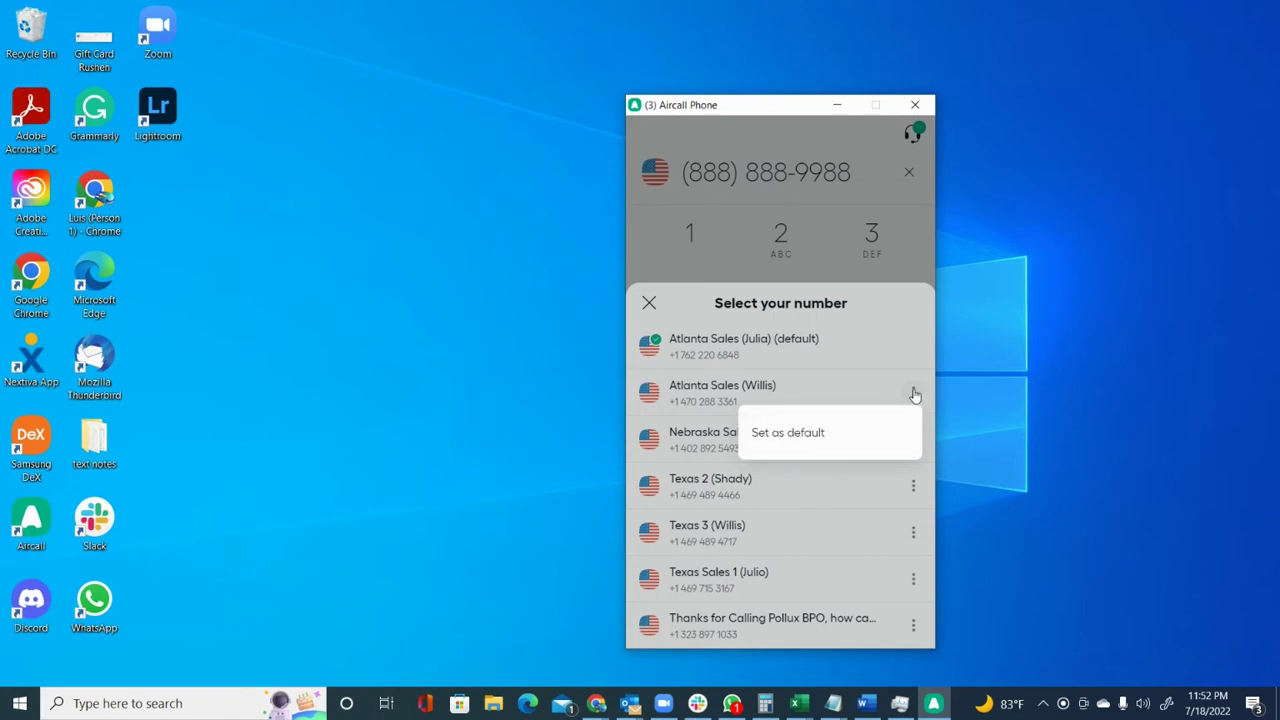
left_click(806, 432)
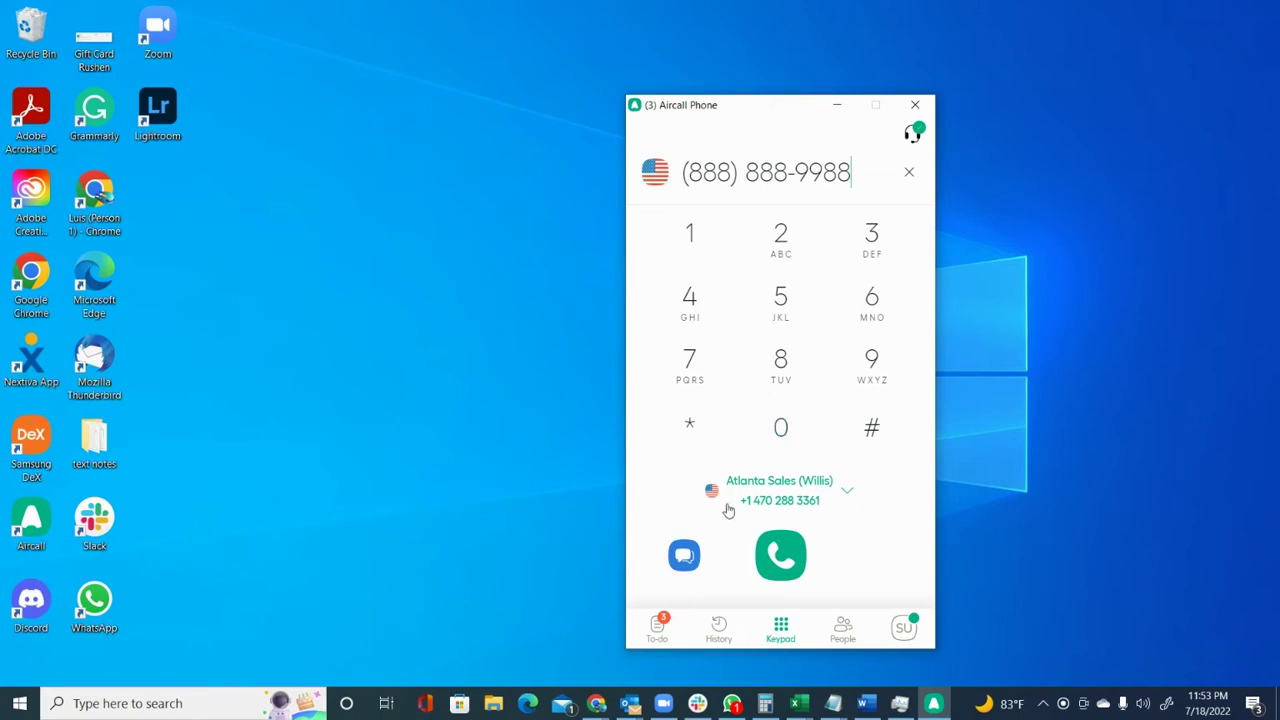
left_click(777, 562)
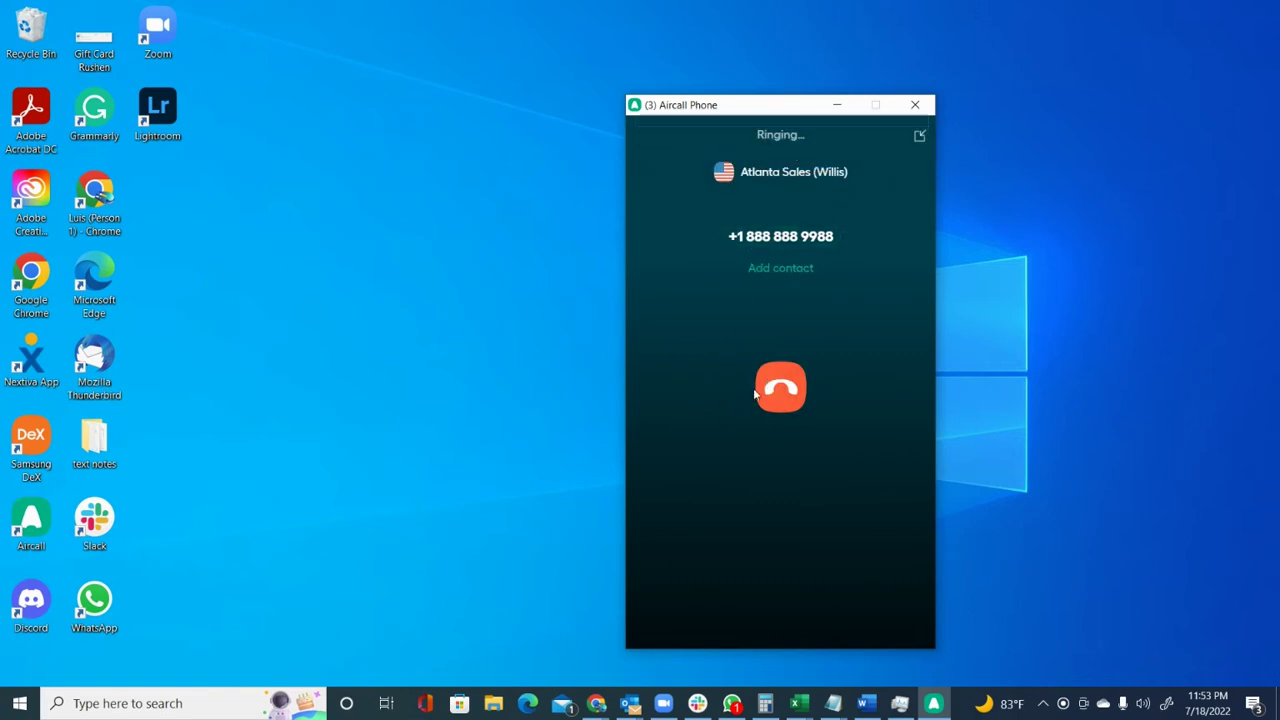
left_click(798, 398)
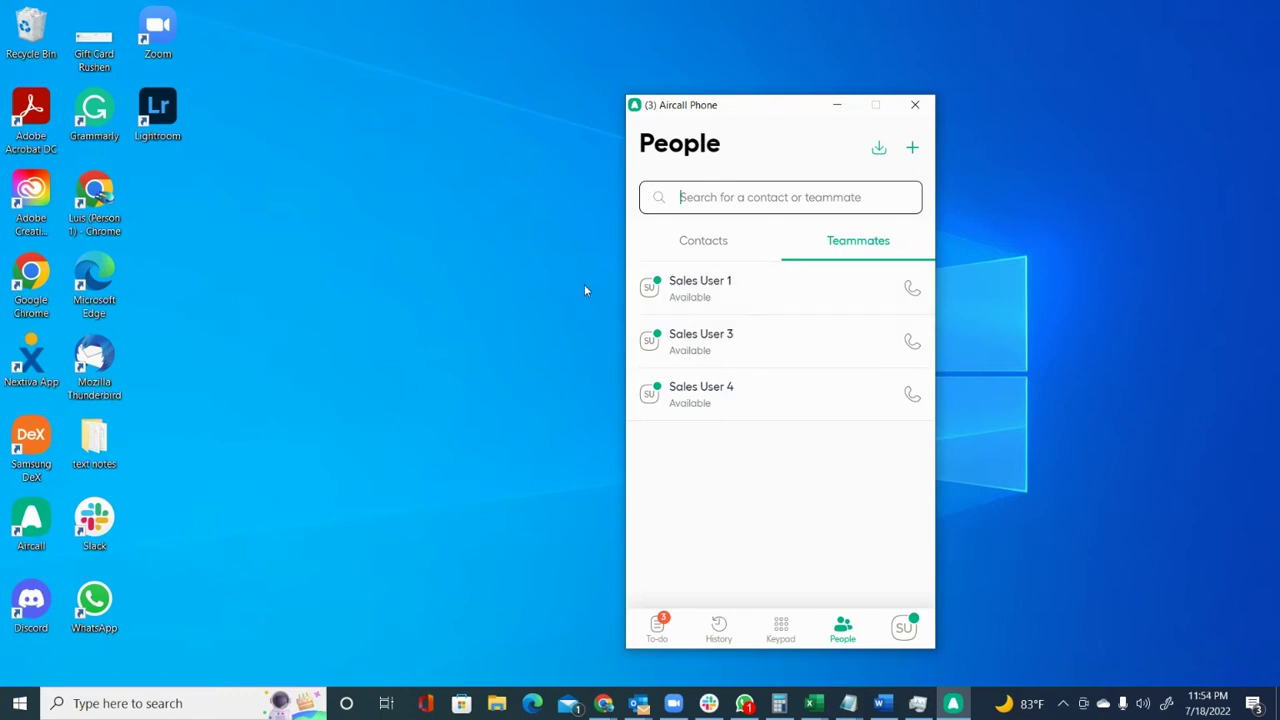
Call Sales User 1 from the Teammates list, then hang up.
left_click(912, 289)
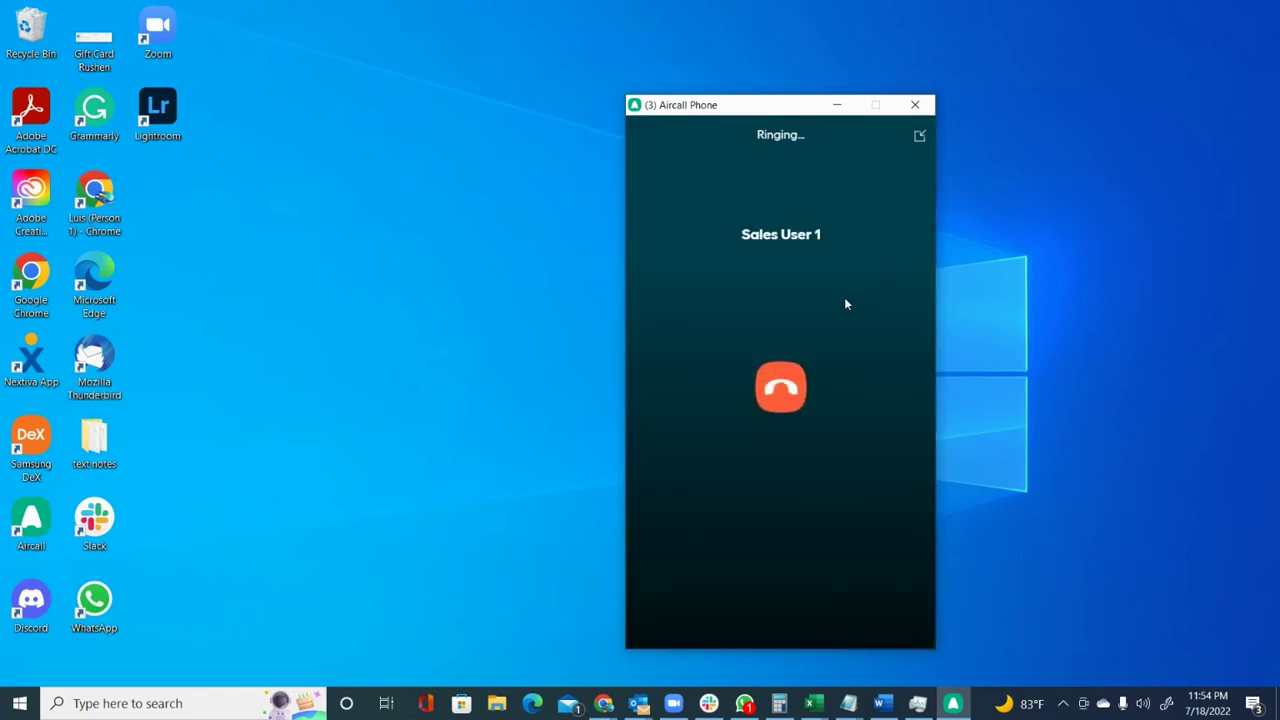
left_click(780, 390)
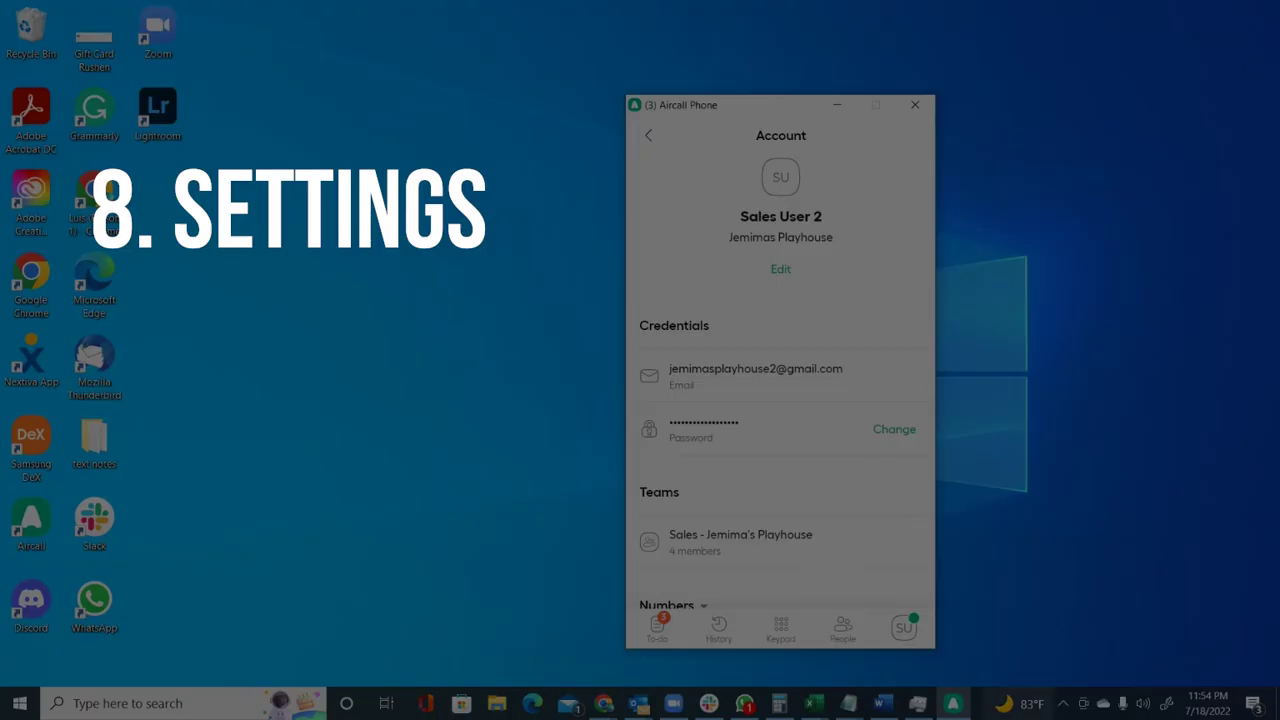
In Settings, set the status to Unavailable, then back to Available.
left_click(898, 628)
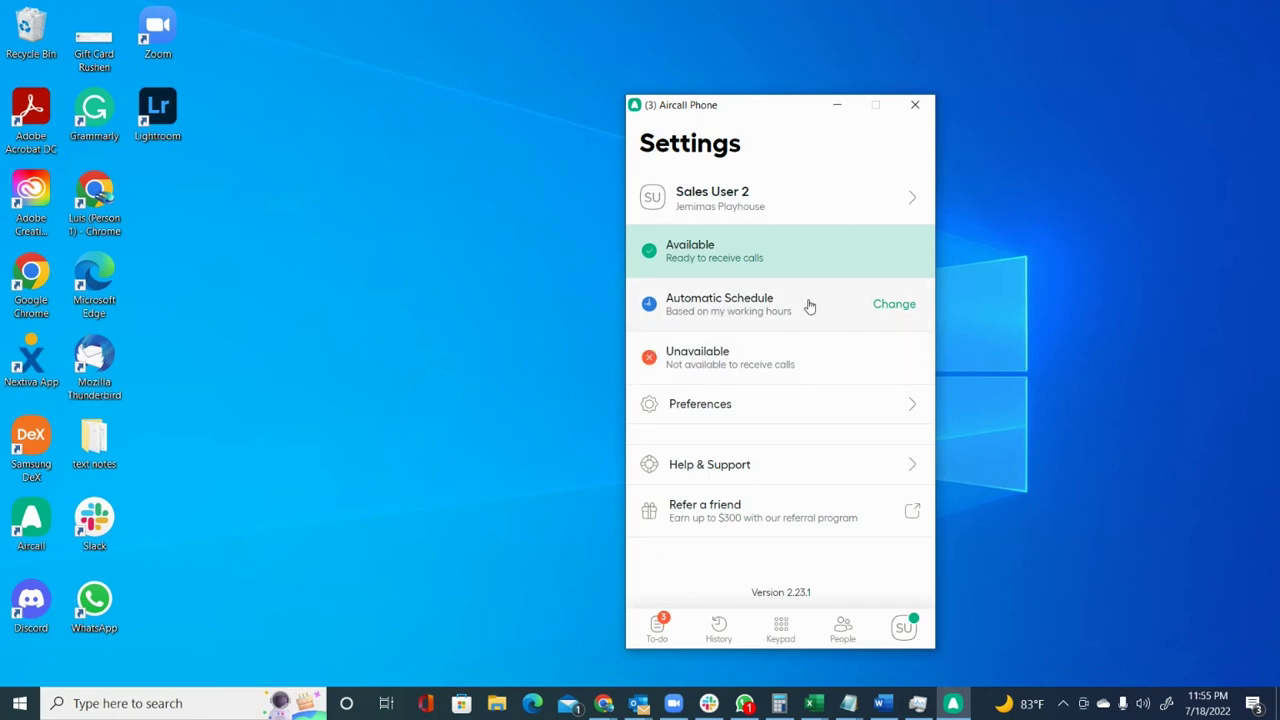
left_click(746, 366)
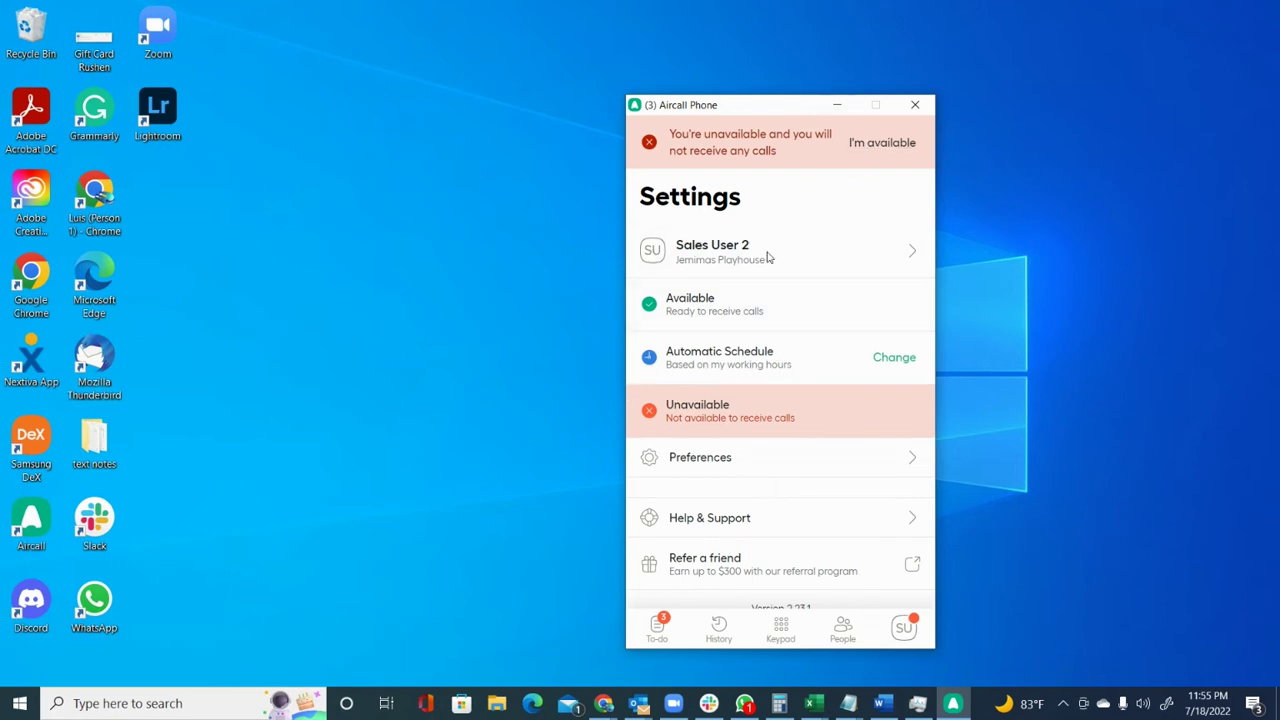
left_click(735, 309)
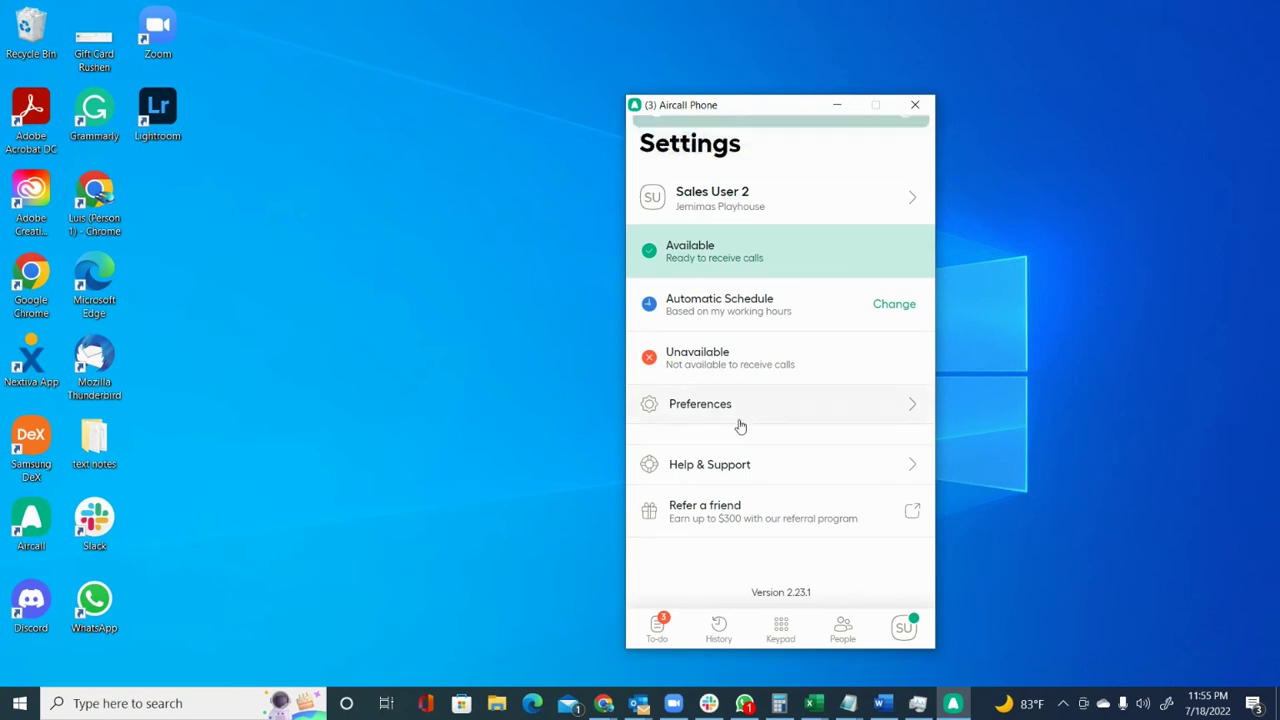
In Calling preferences, turn Forward to external number off and back on.
left_click(733, 410)
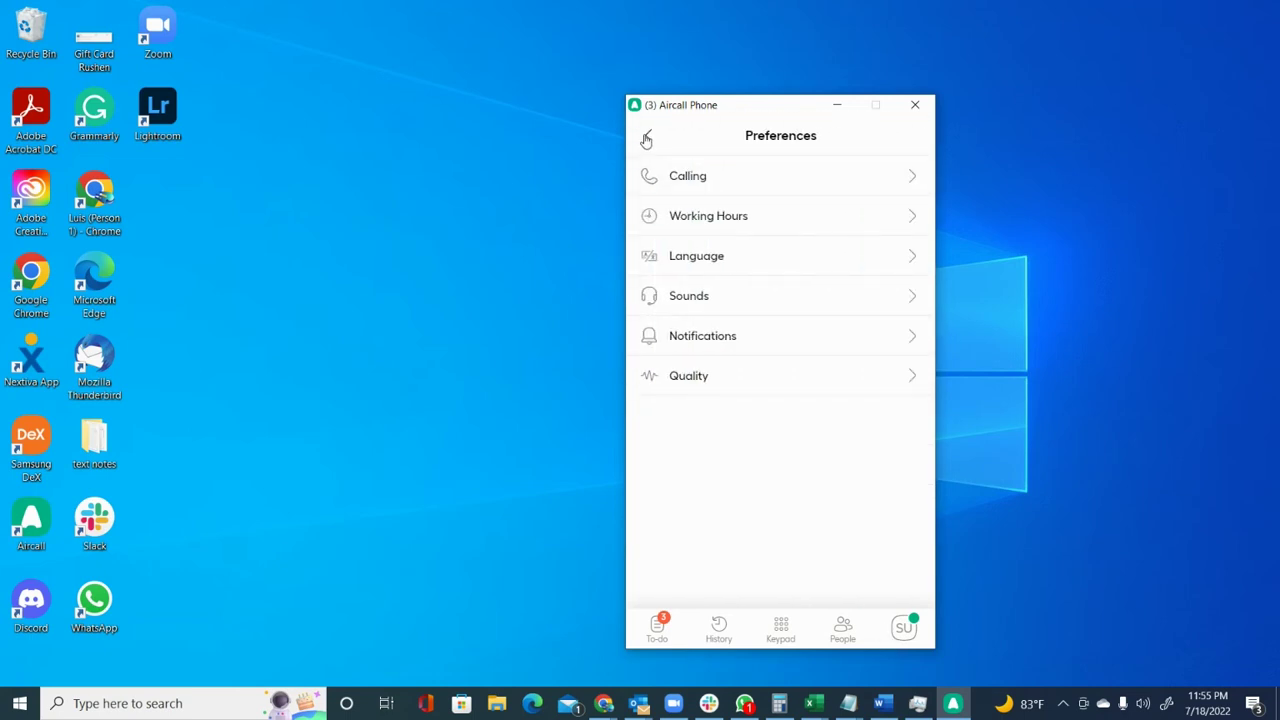
left_click(680, 177)
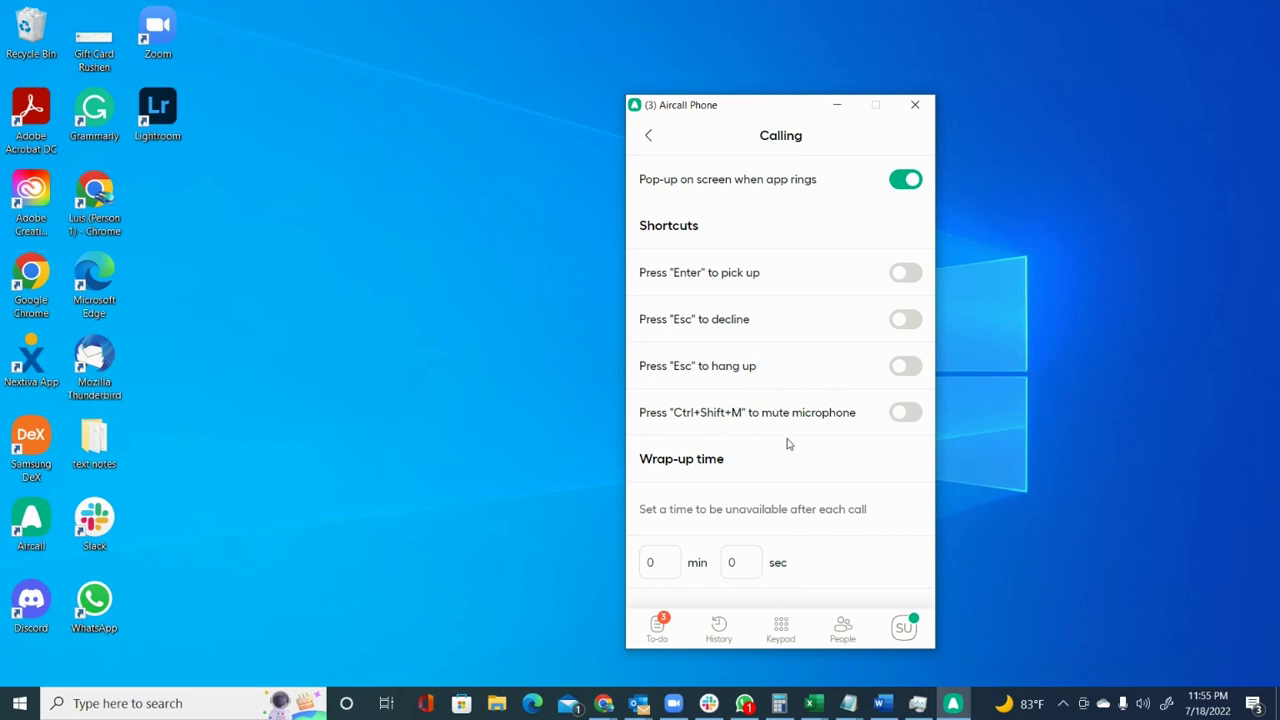
scroll(805, 371, "down", 2)
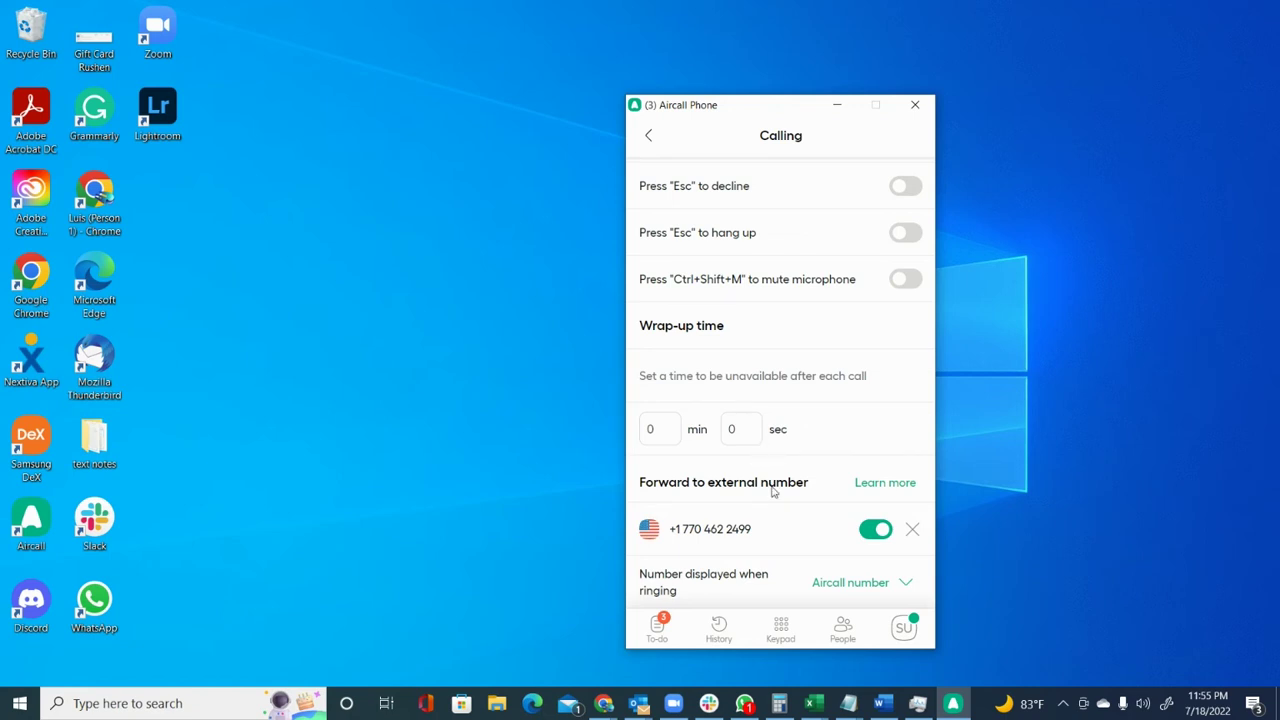
left_click(872, 533)
left_click(872, 533)
key("alt+Left")
Review the Working Hours and Language pages, keeping English selected.
left_click(733, 220)
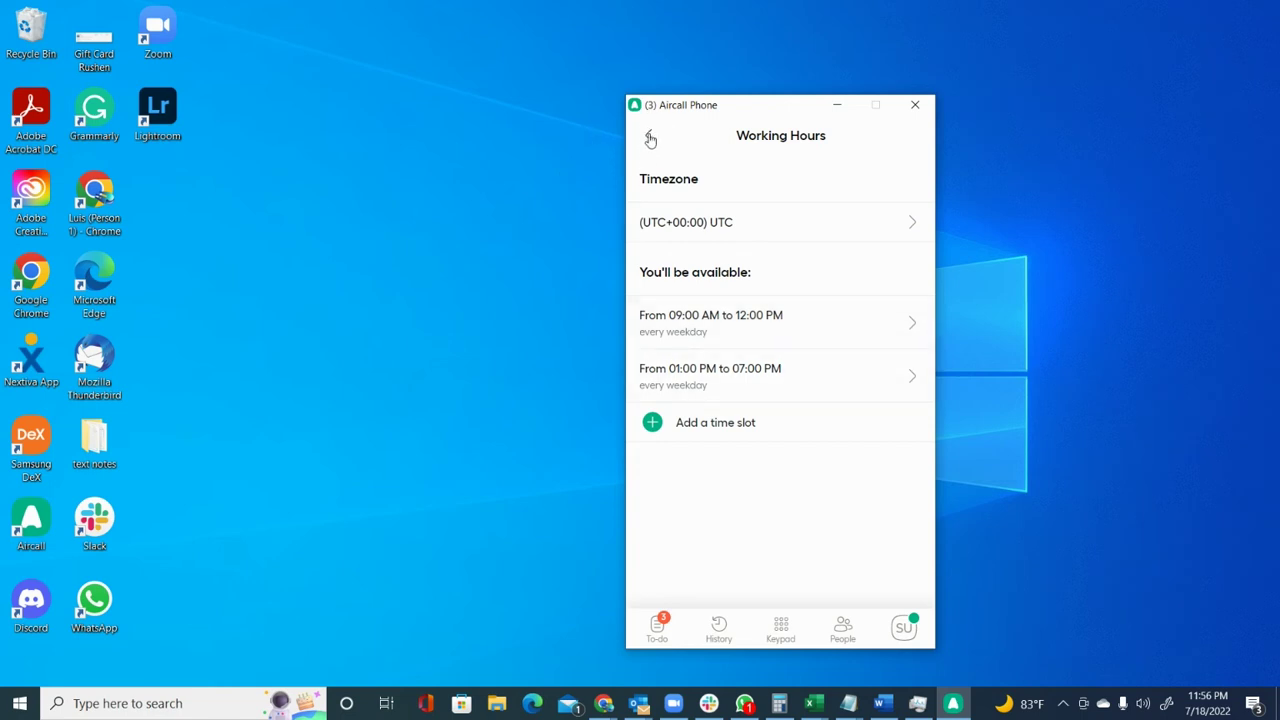
left_click(651, 138)
left_click(731, 266)
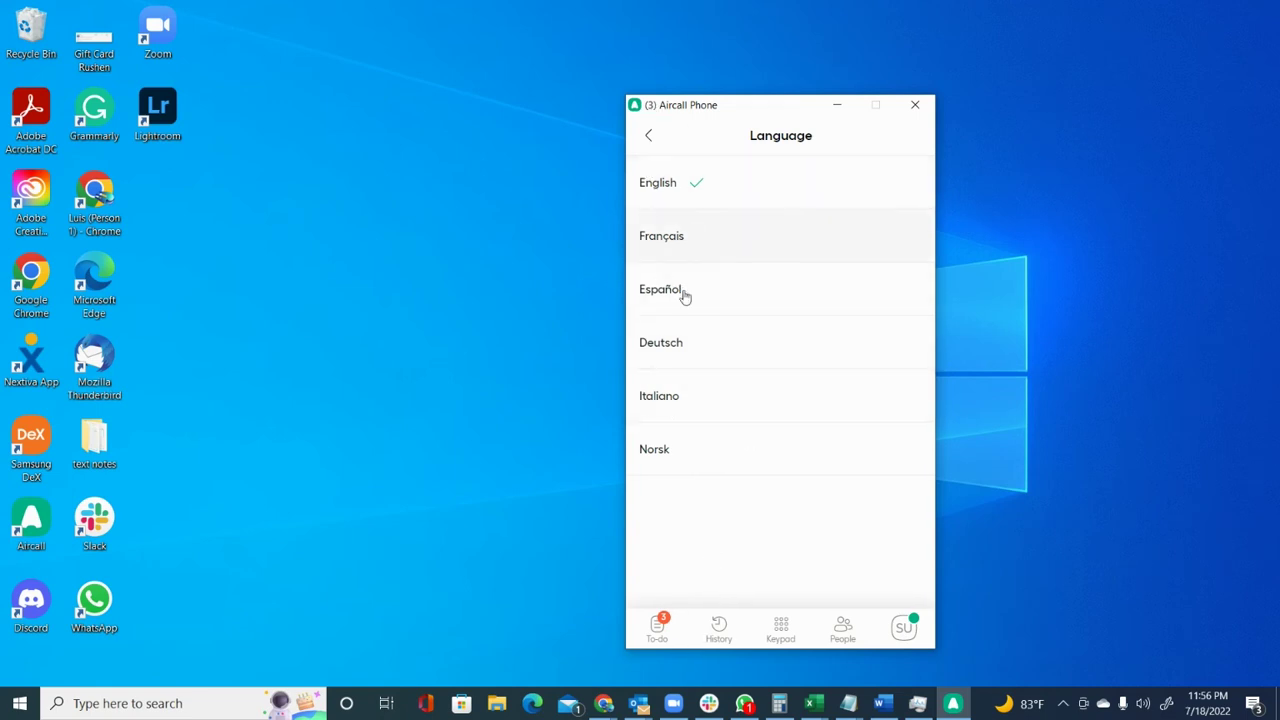
left_click(647, 139)
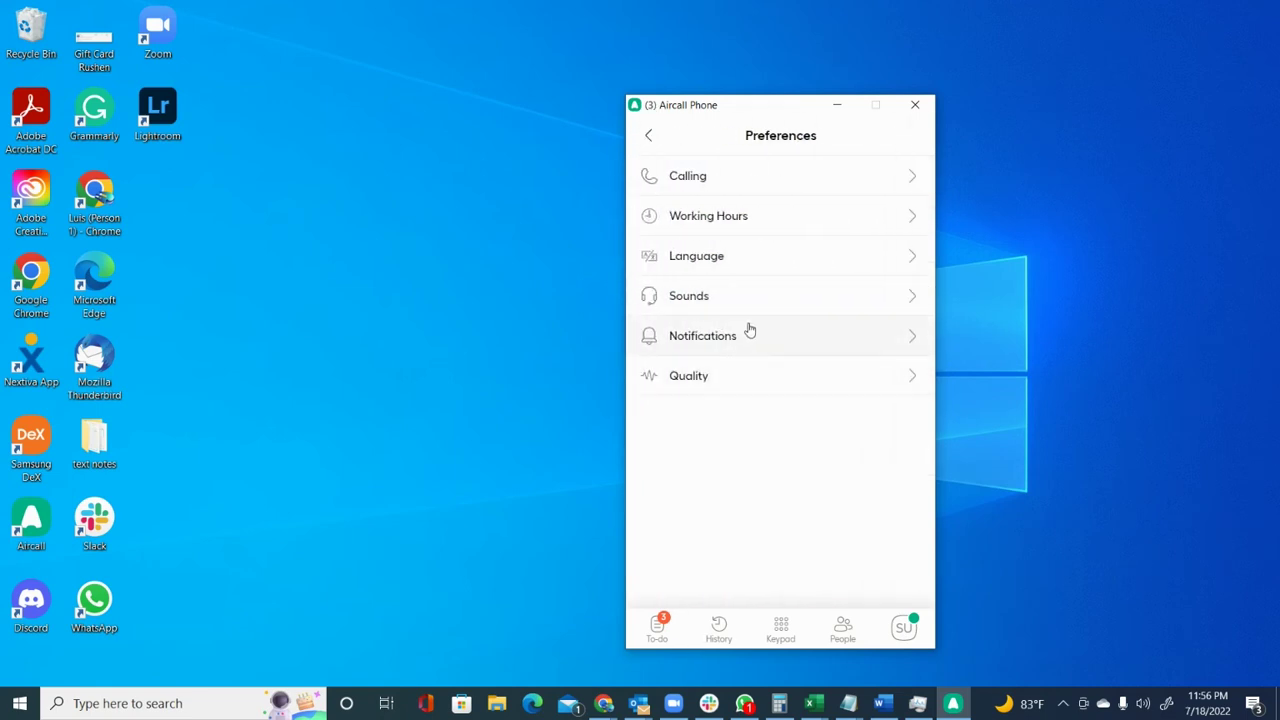
left_click(742, 300)
In Sounds, keep the Aircall ringtone and leave ringing on headset and computer off.
scroll(791, 209, "down", 1)
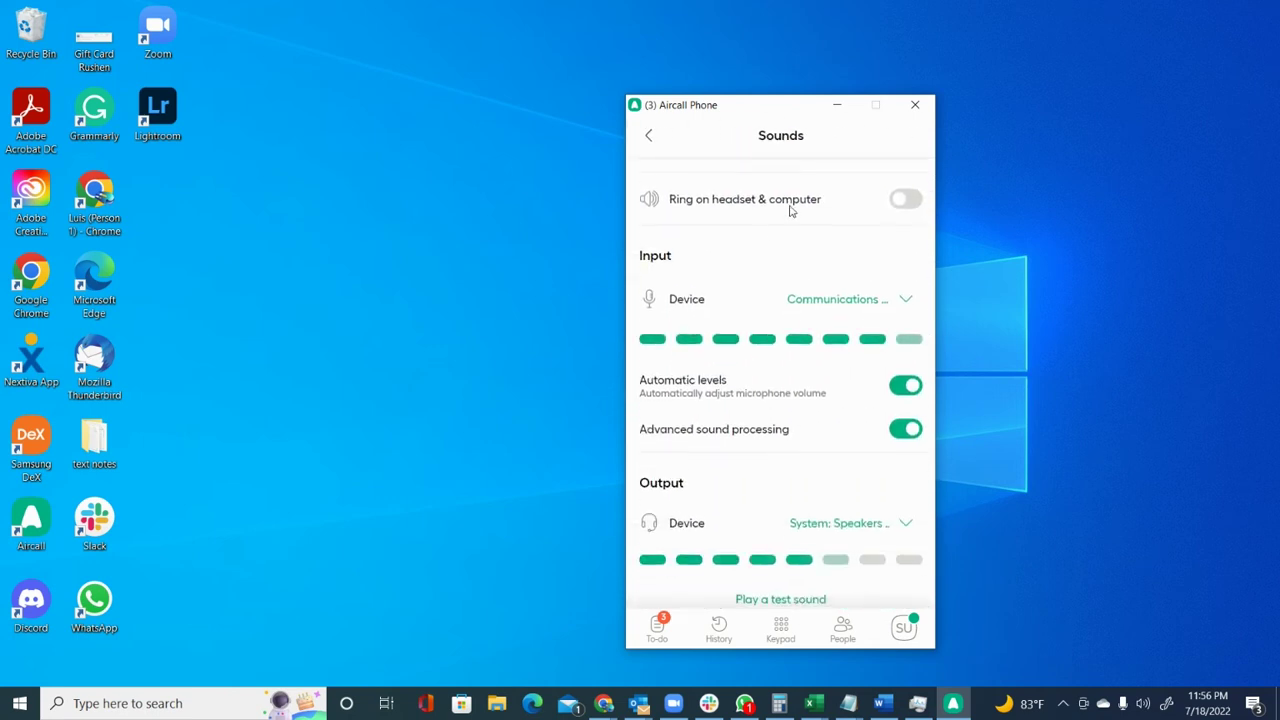
scroll(867, 212, "up", 1)
left_click(885, 229)
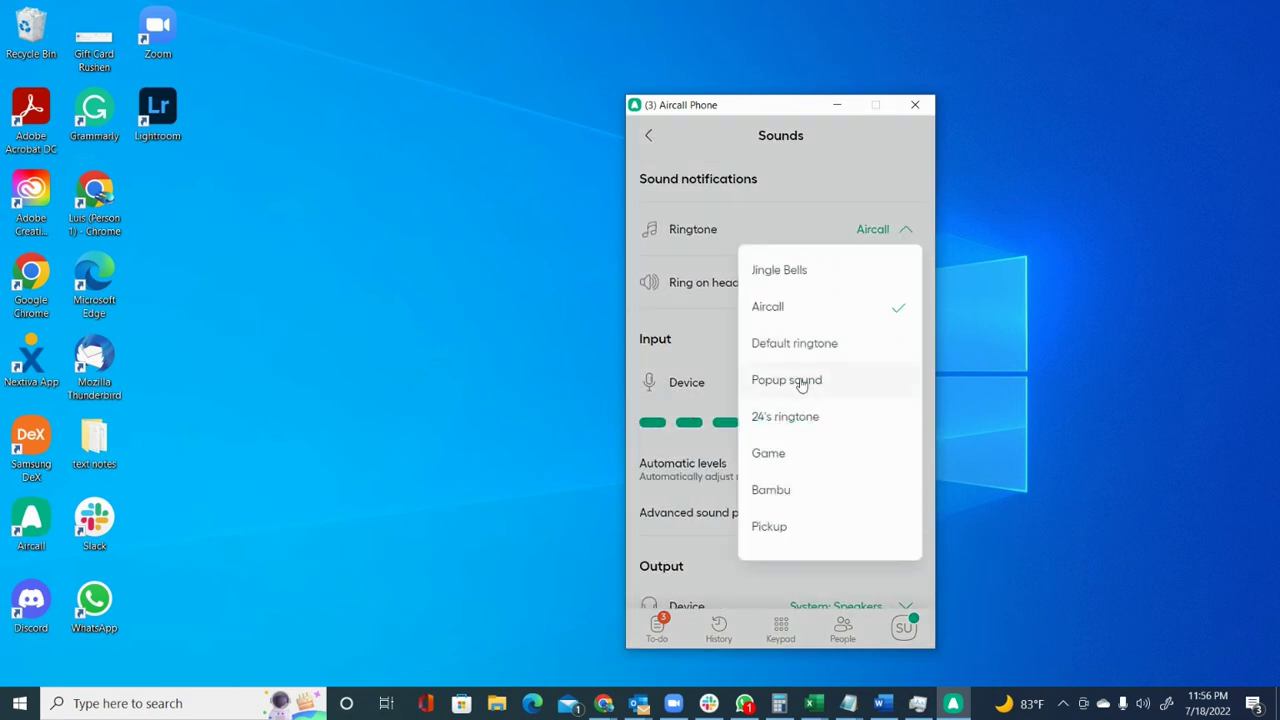
left_click(782, 309)
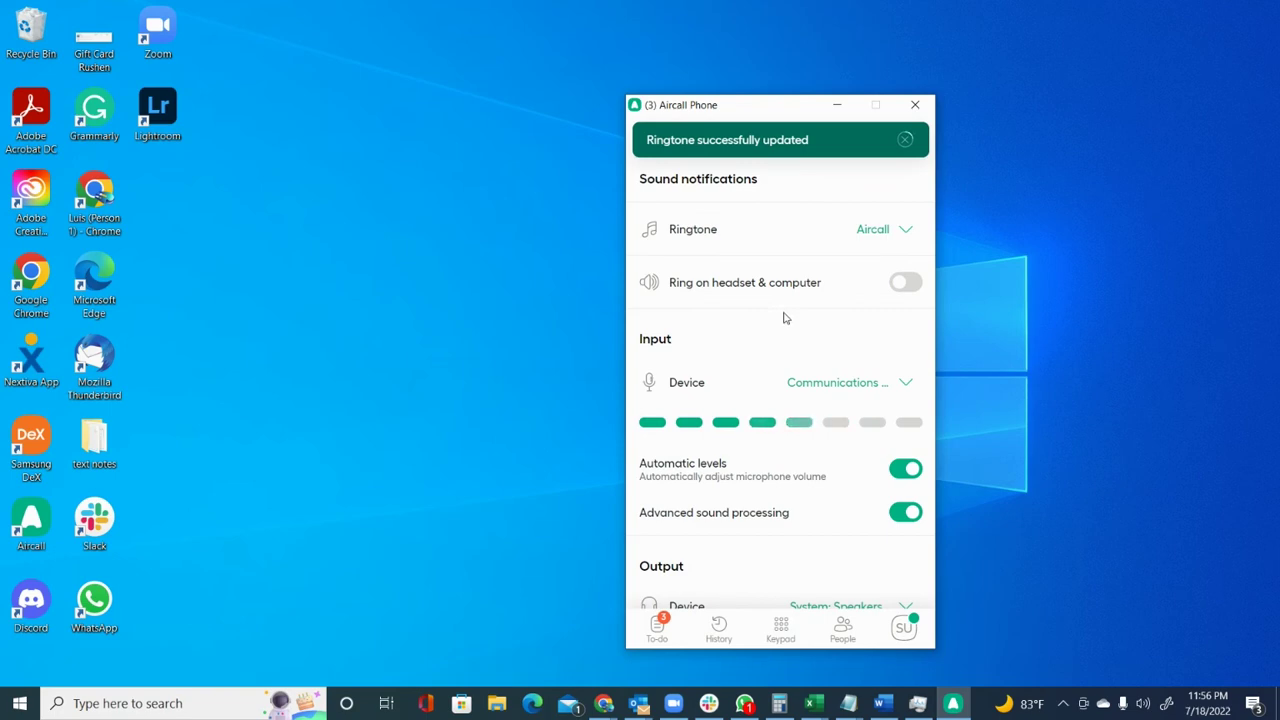
left_click(903, 240)
left_click(743, 363)
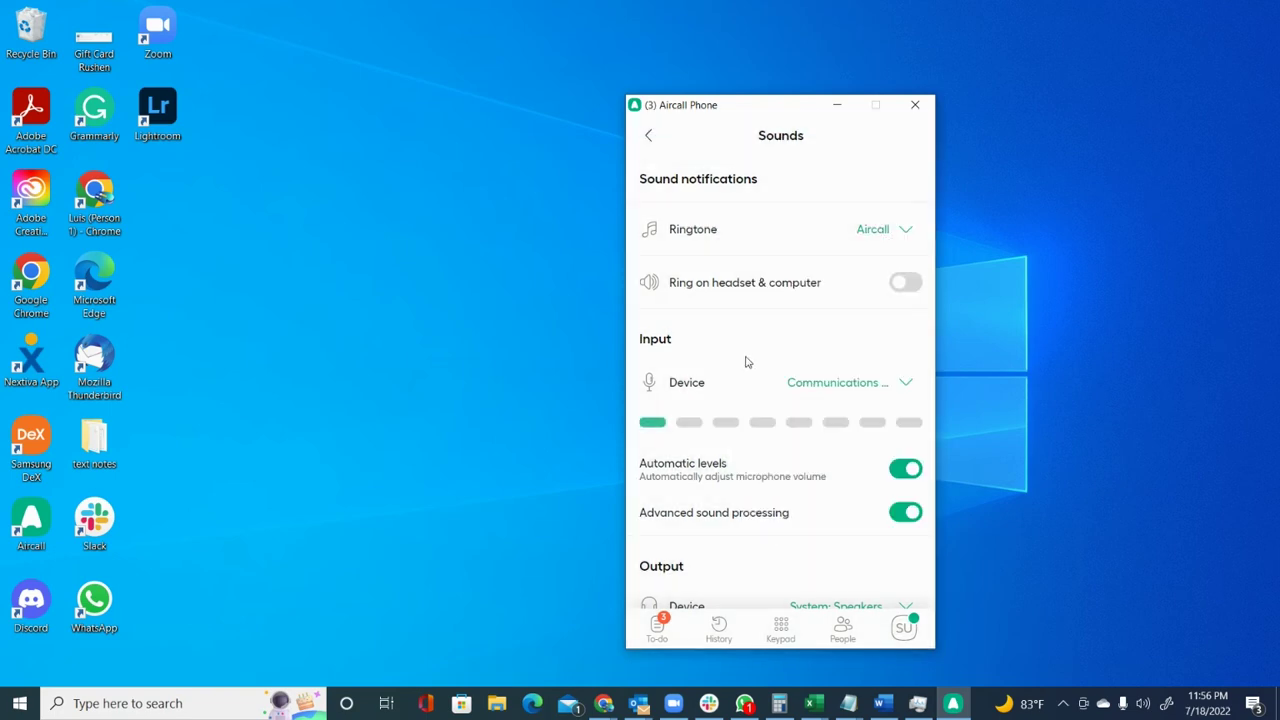
left_click(910, 286)
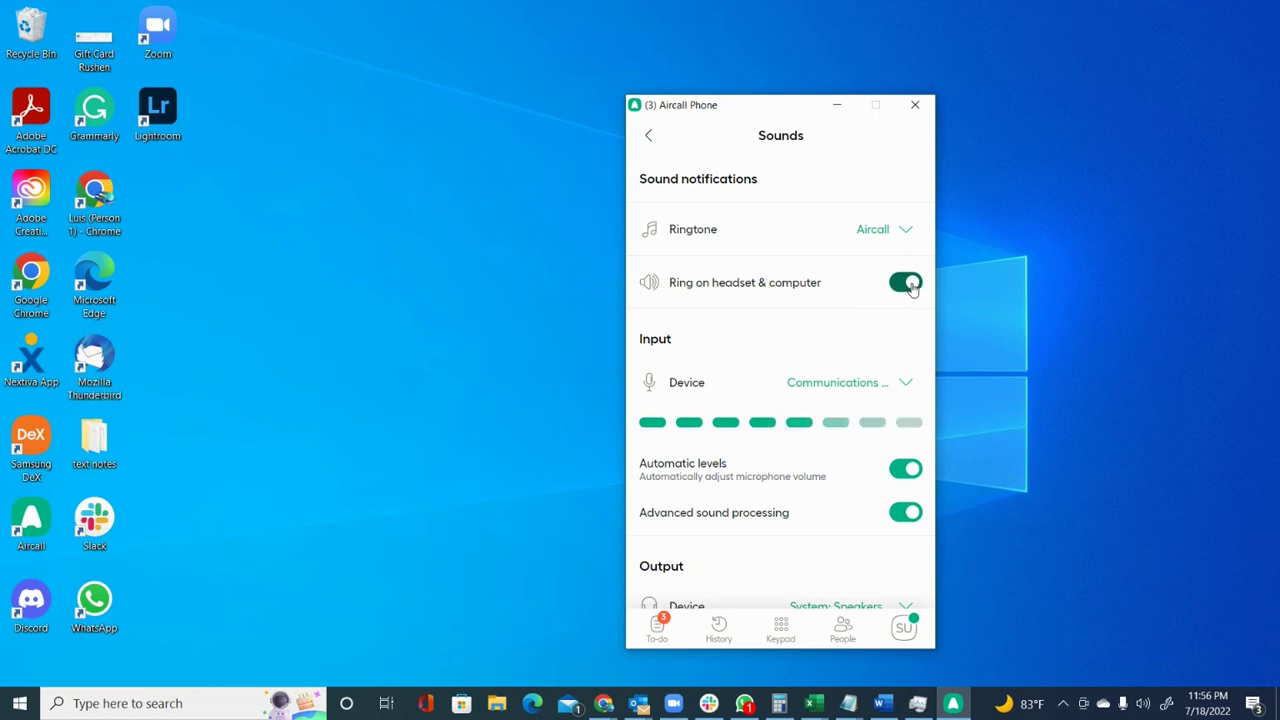
left_click(910, 286)
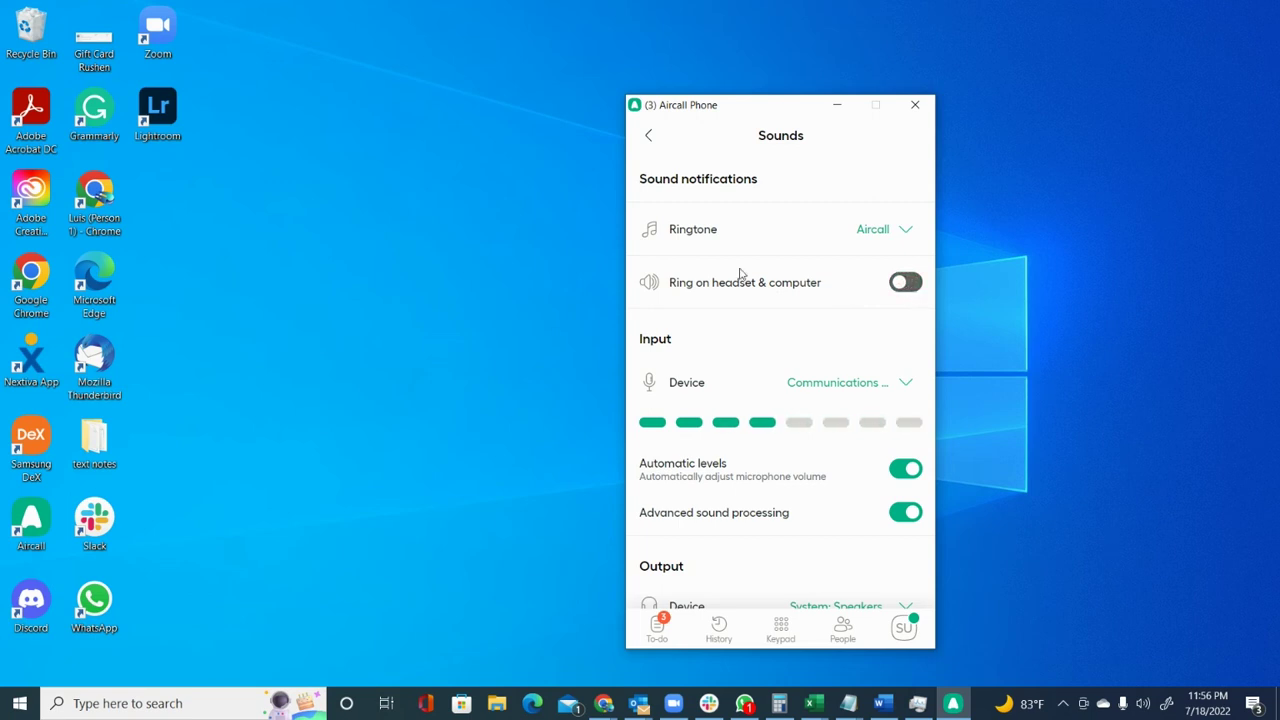
Keep the Communications microphone as input and switch output to Speakers (3- Logi USB Headset).
scroll(737, 280, "down", 1)
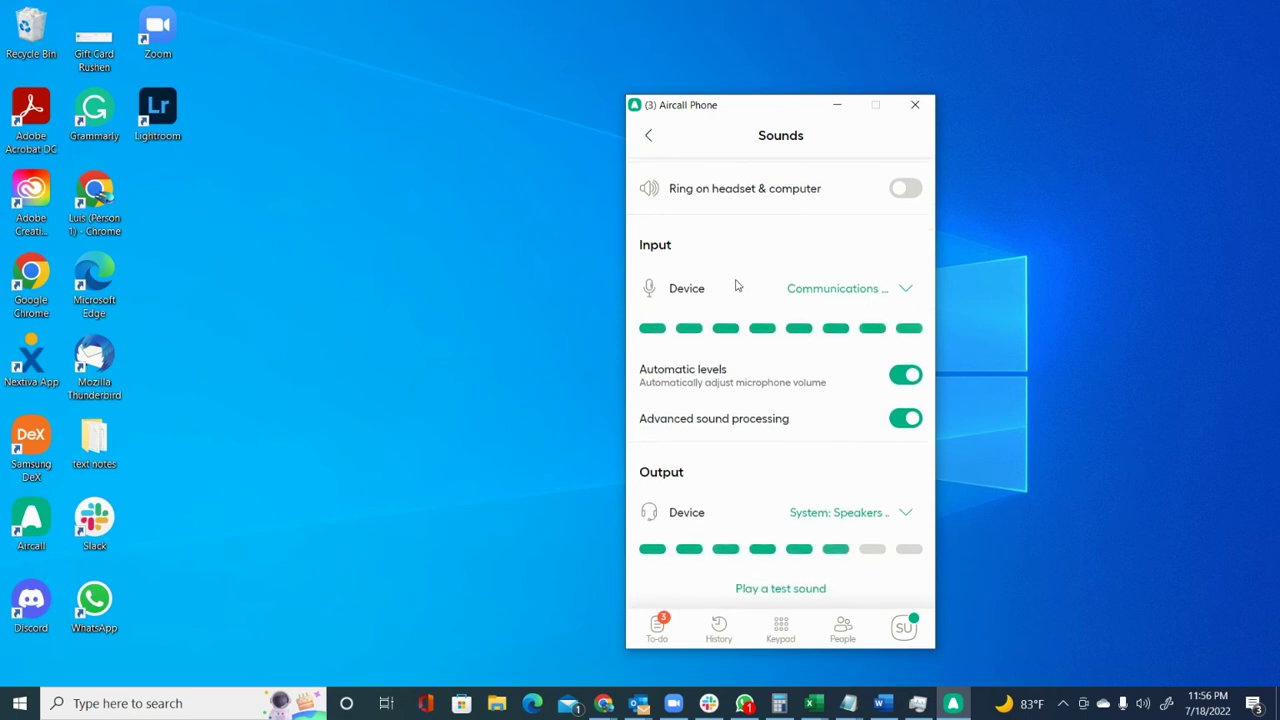
left_click(904, 298)
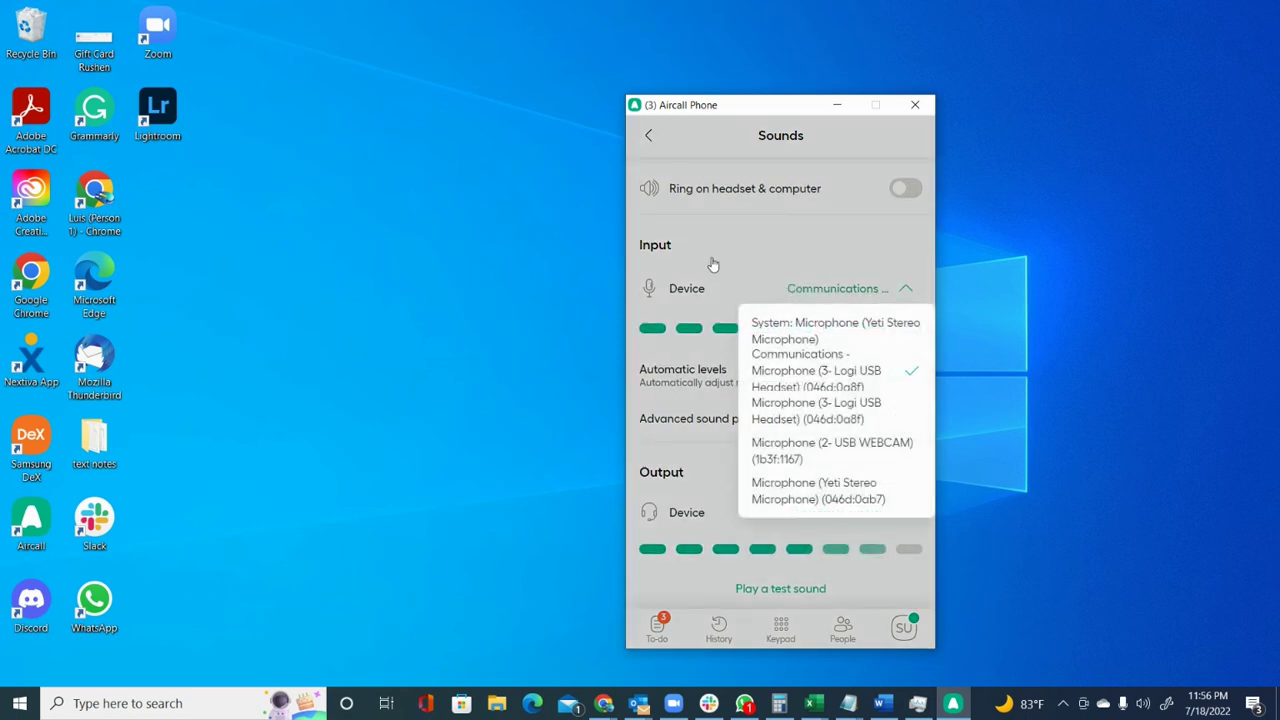
left_click(800, 376)
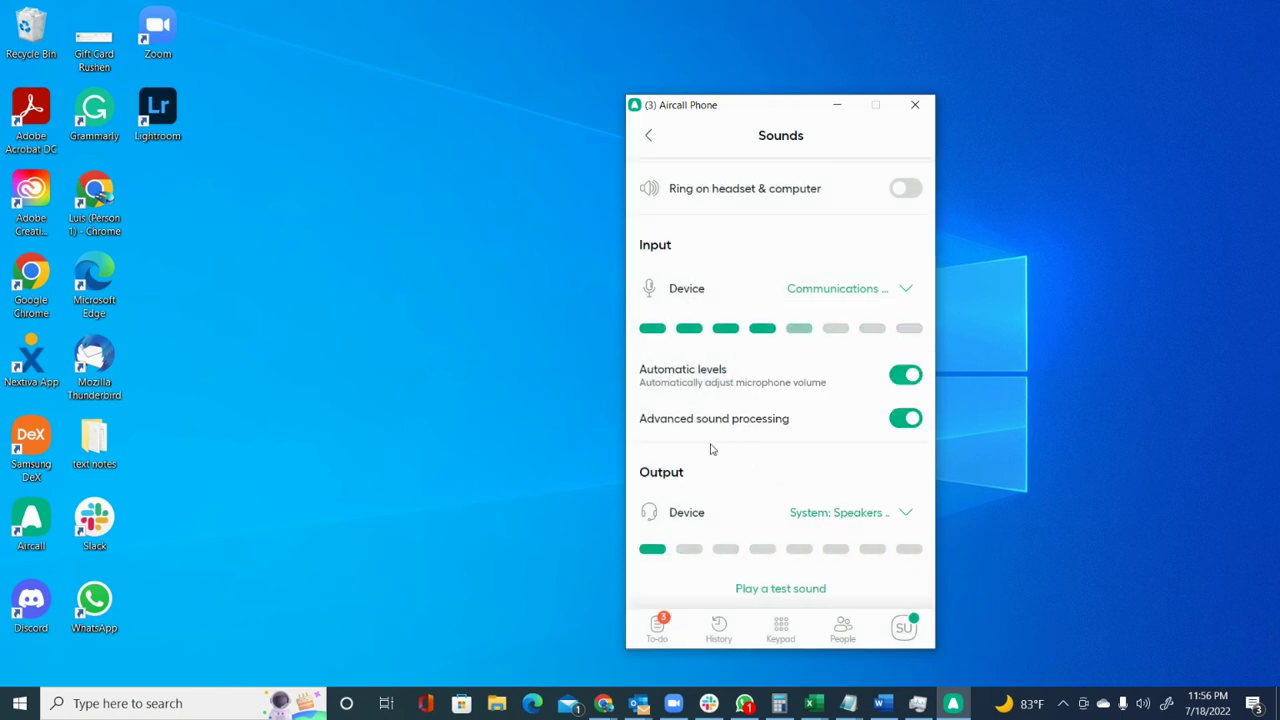
left_click(895, 514)
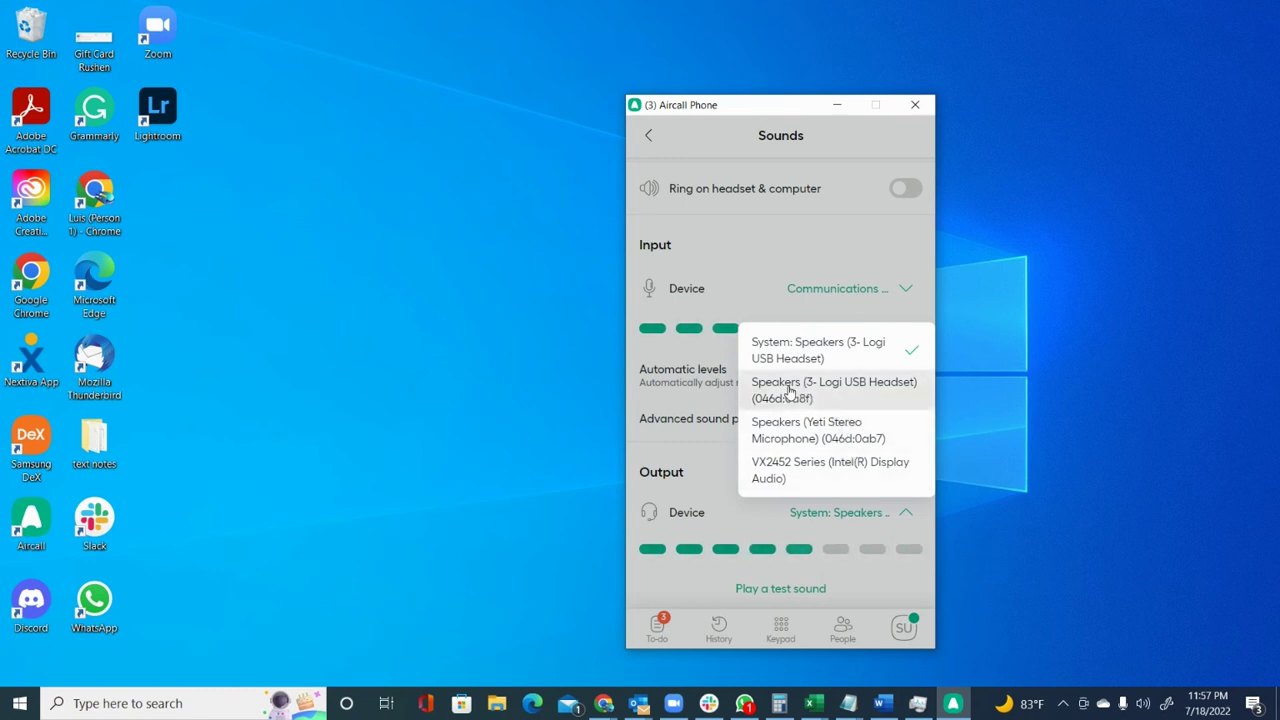
left_click(789, 391)
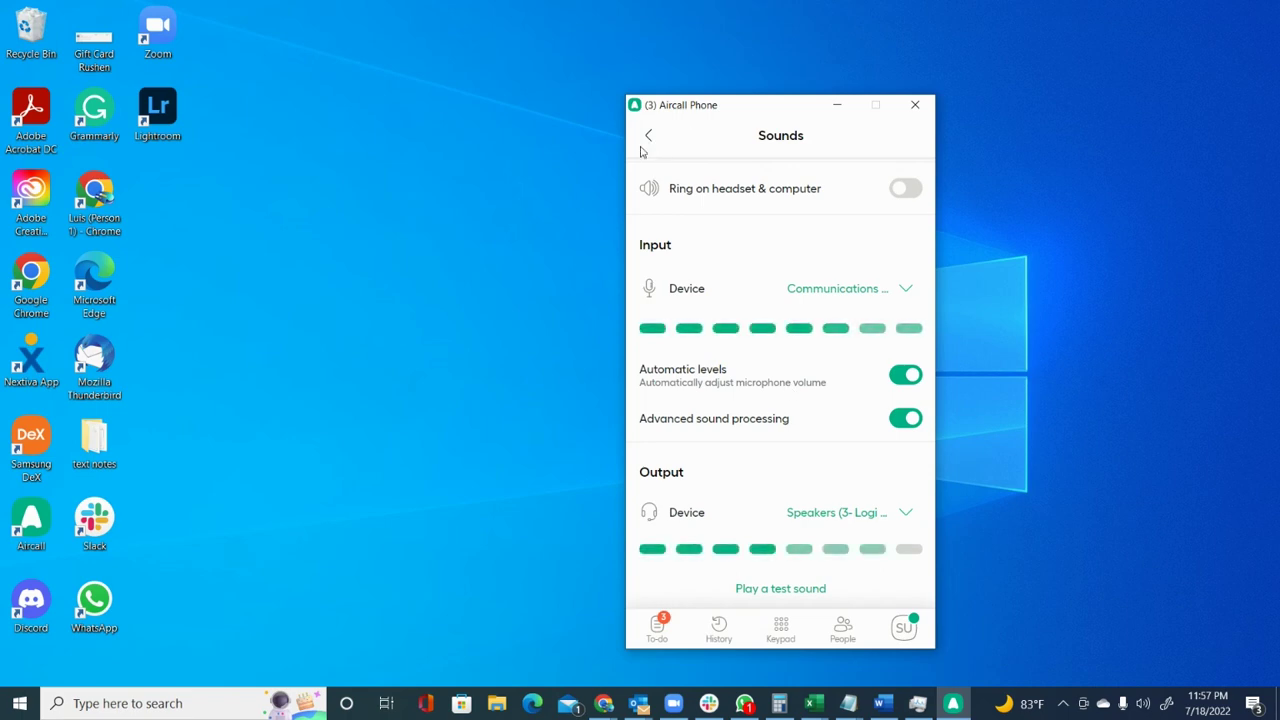
scroll(701, 414, "up", 2)
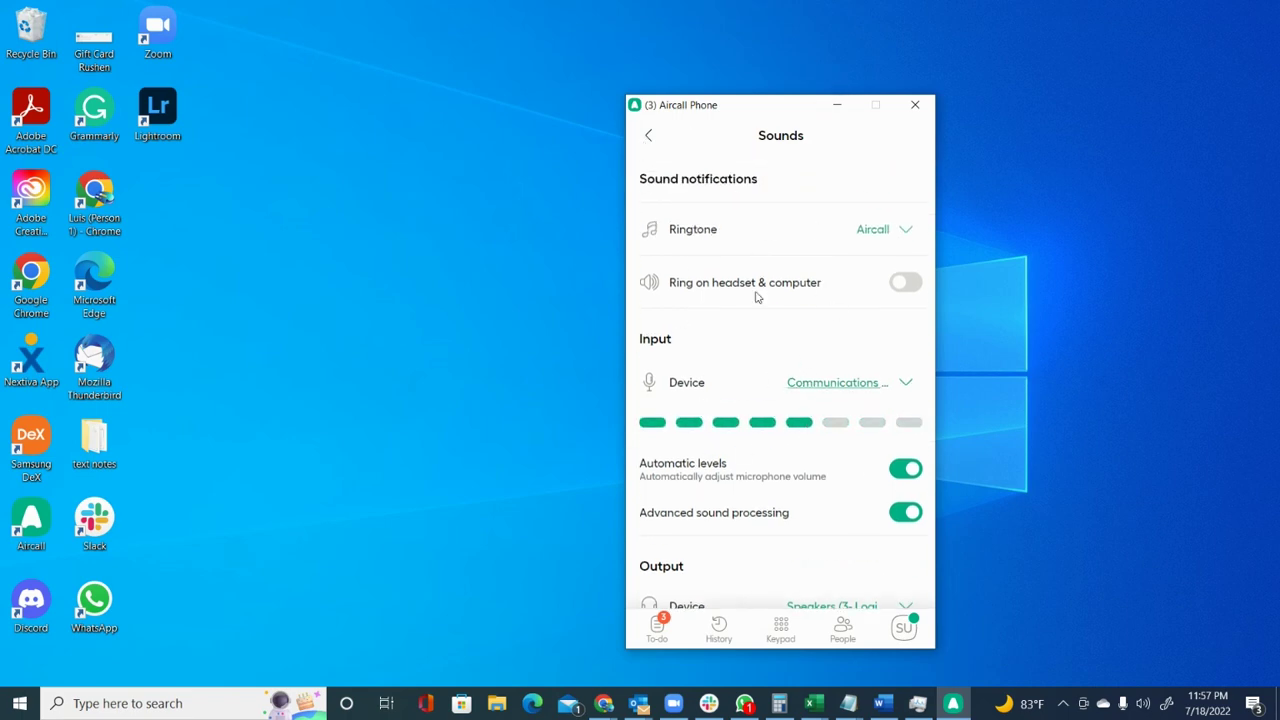
key("Escape")
left_click(708, 335)
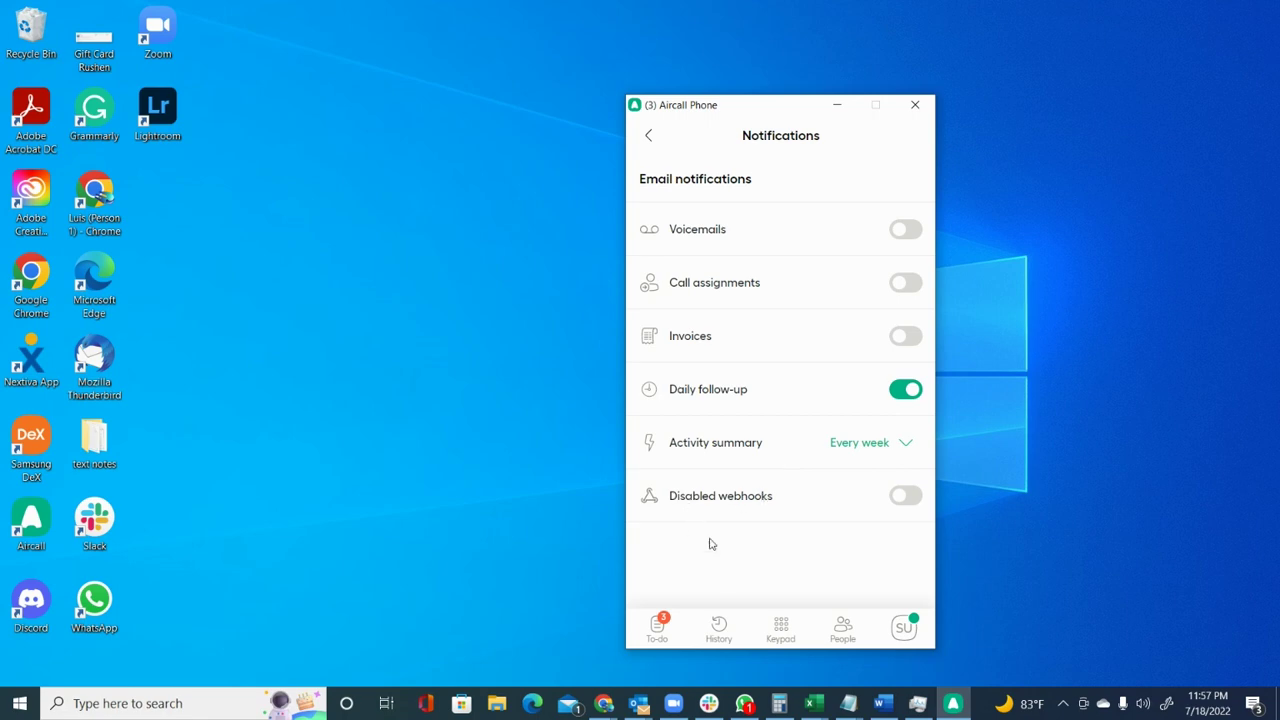
Run the Network Diagnostics test under Quality preferences.
left_click(647, 136)
left_click(711, 380)
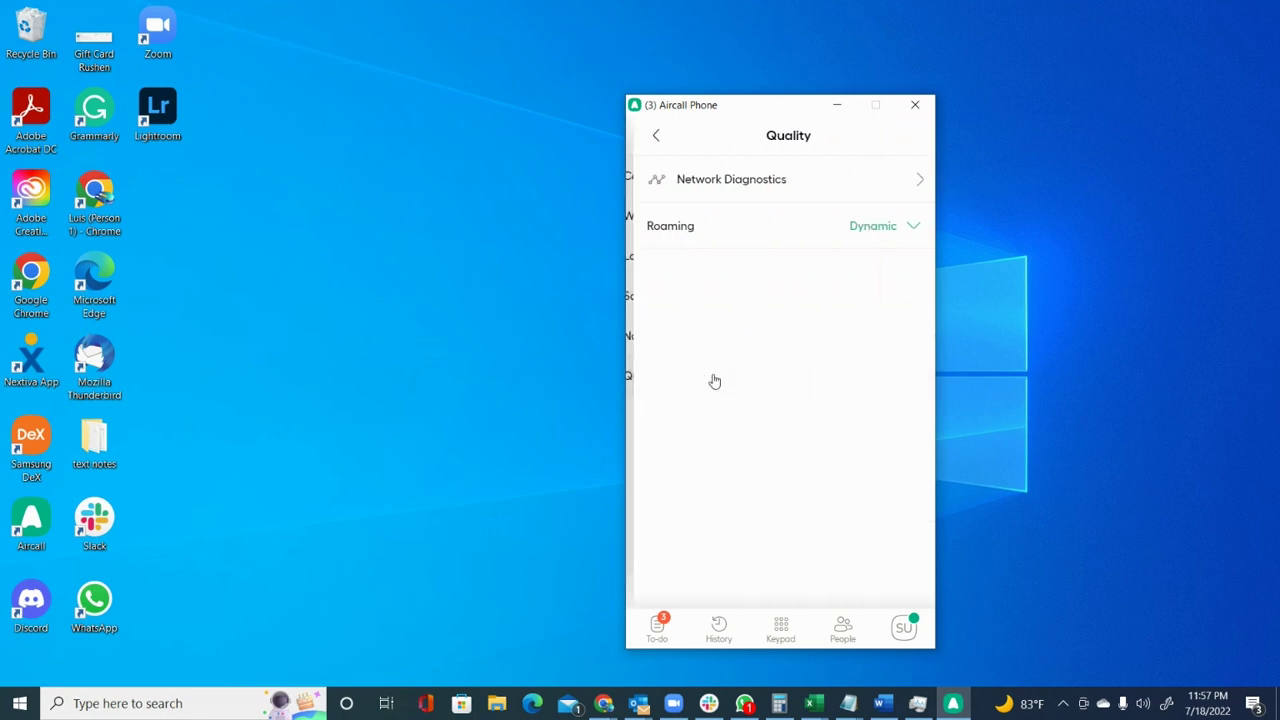
left_click(728, 168)
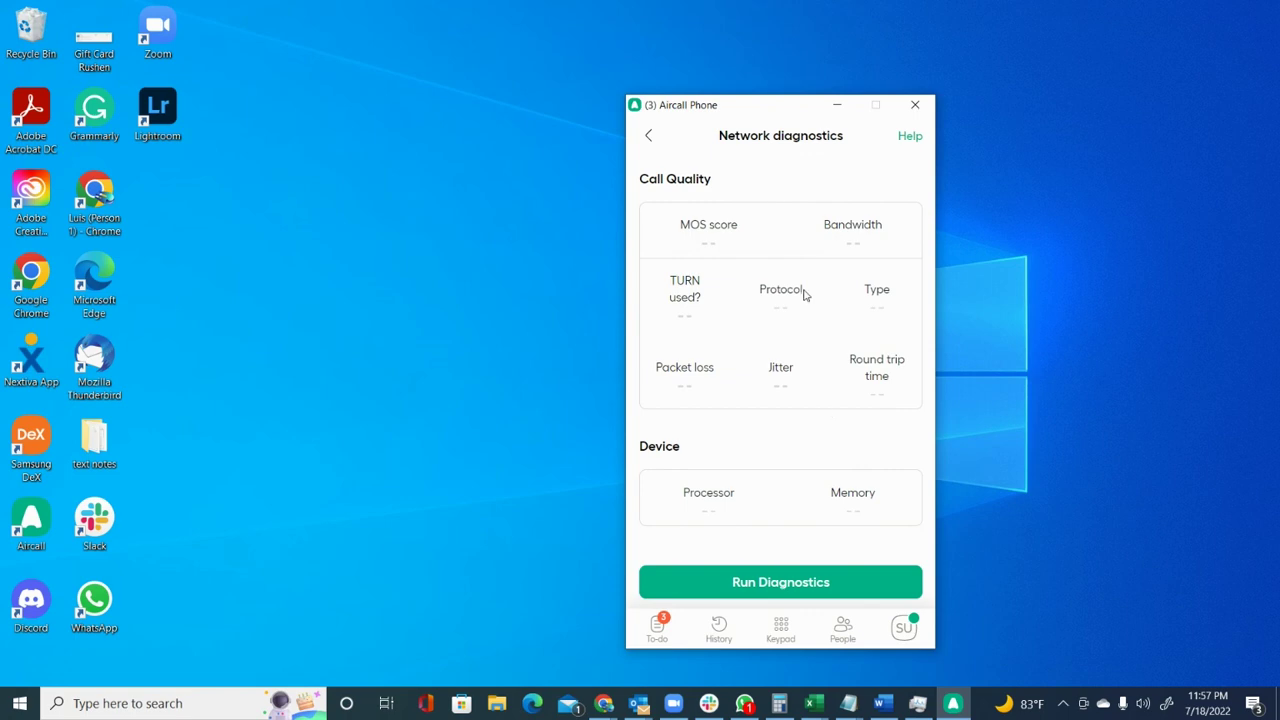
left_click(766, 580)
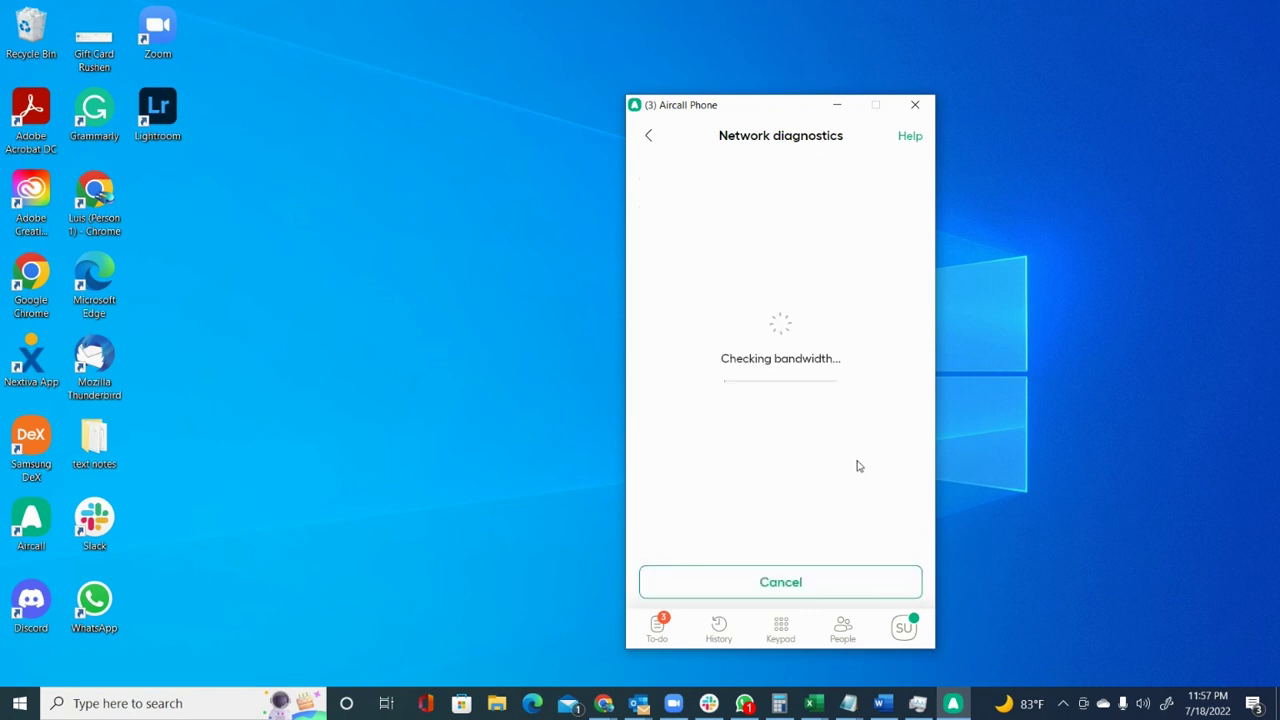